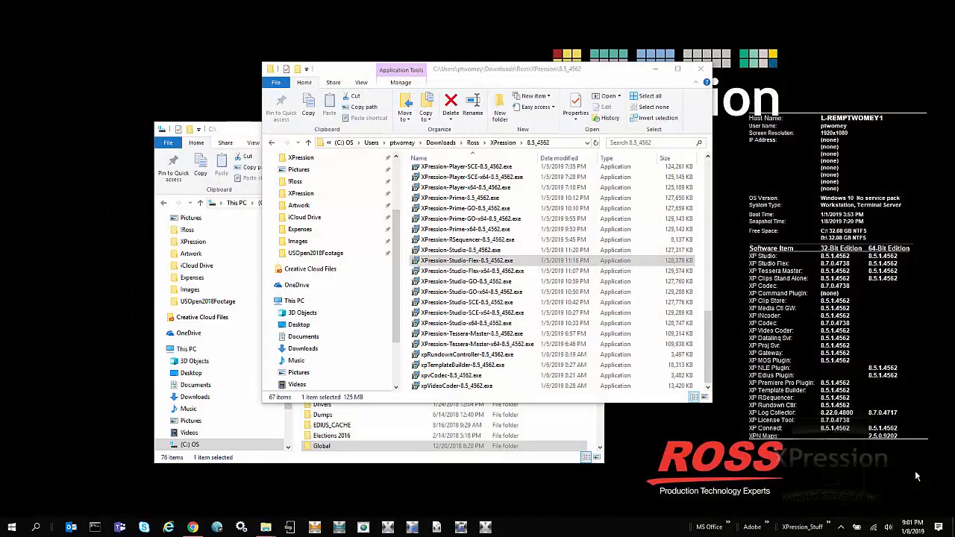
Compare the 32-bit and 64-bit Studio Flex 8.5 installers in the installer folder
{"action": "left_click", "coordinate": [448, 262]}
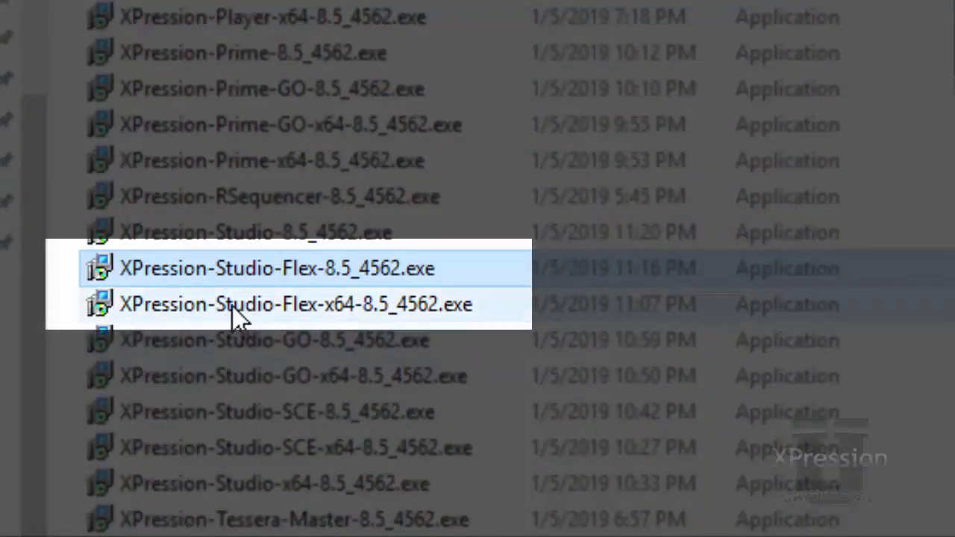
{"action": "left_click", "coordinate": [232, 306]}
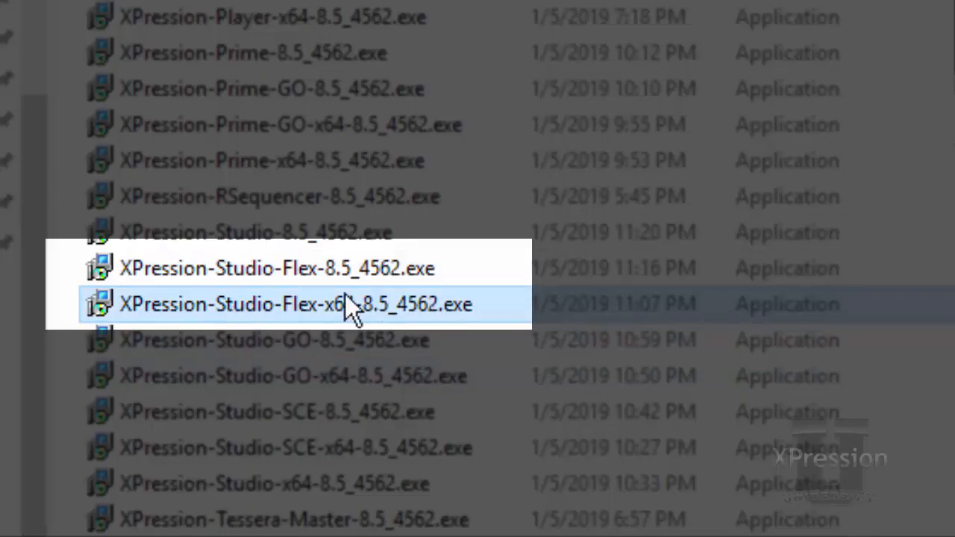
{"action": "left_click", "coordinate": [314, 270]}
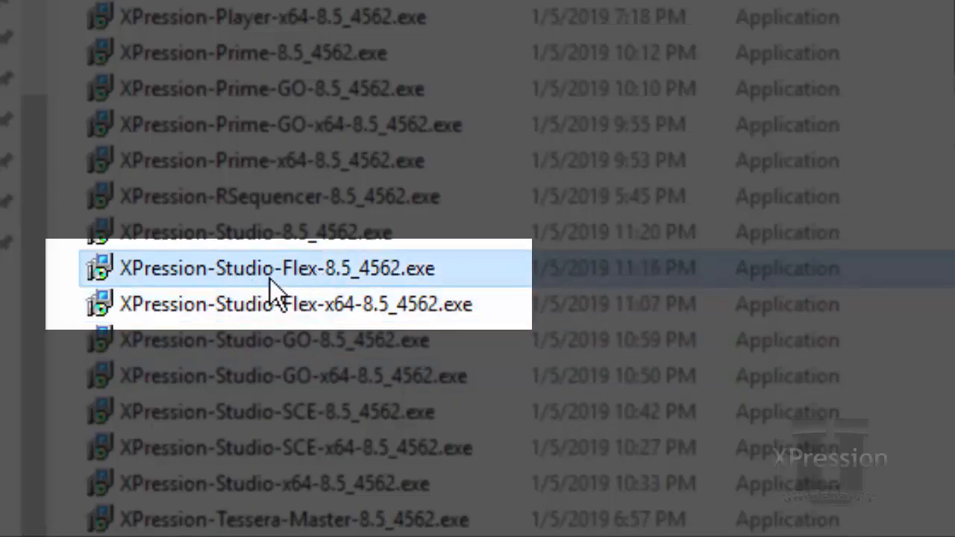
Check the Program Files and Program Files (x86) folders on the C: drive
{"action": "mouse_move", "coordinate": [355, 291]}
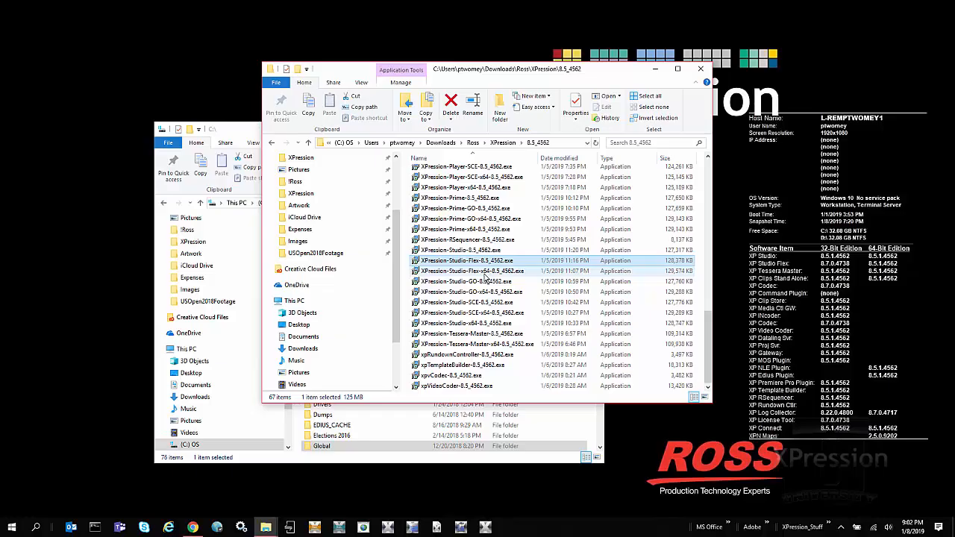
{"action": "left_click", "coordinate": [247, 134]}
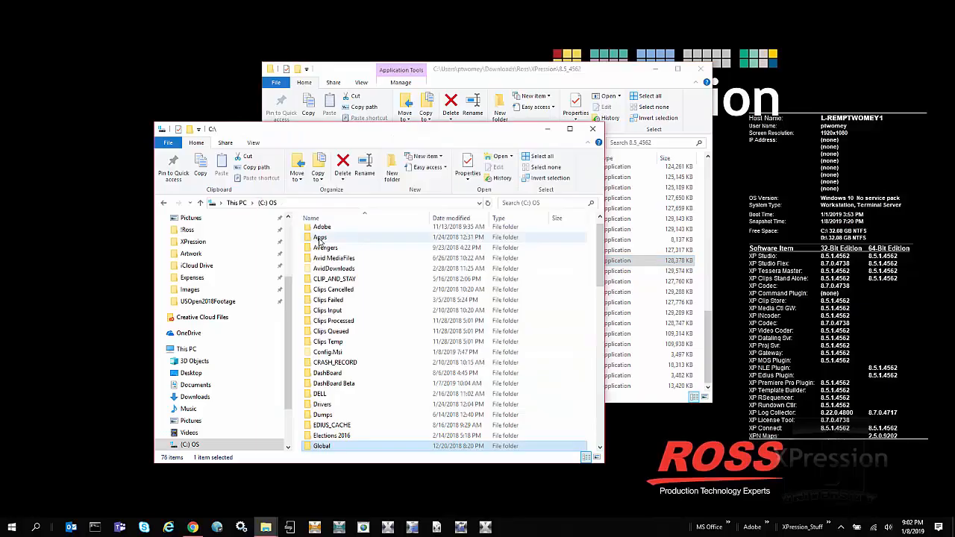
{"action": "type", "text": "pr"}
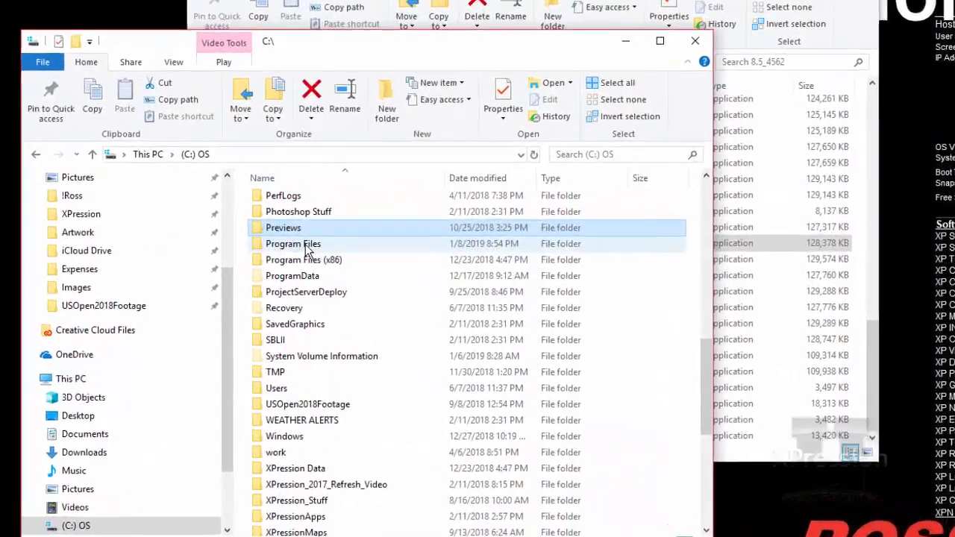
{"action": "left_click", "coordinate": [304, 248]}
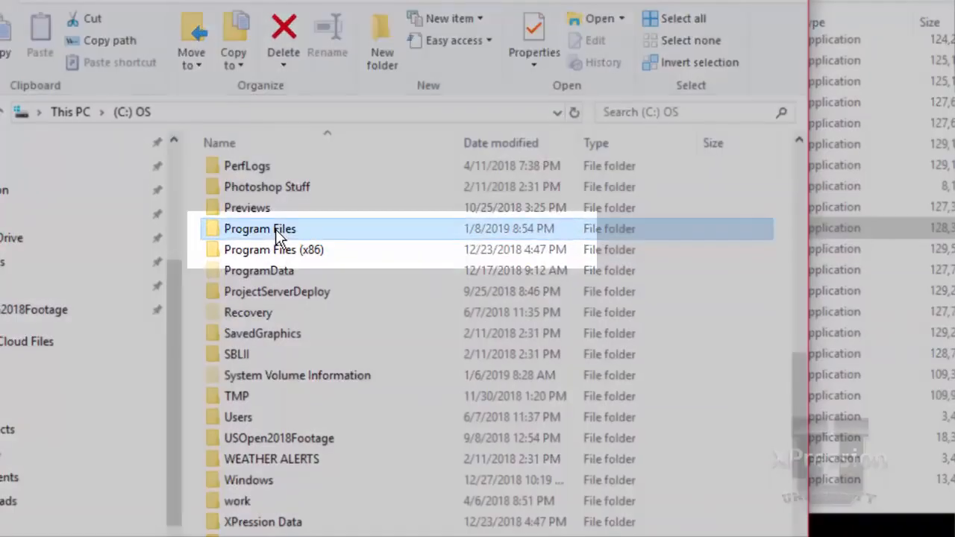
{"action": "left_click", "coordinate": [299, 258]}
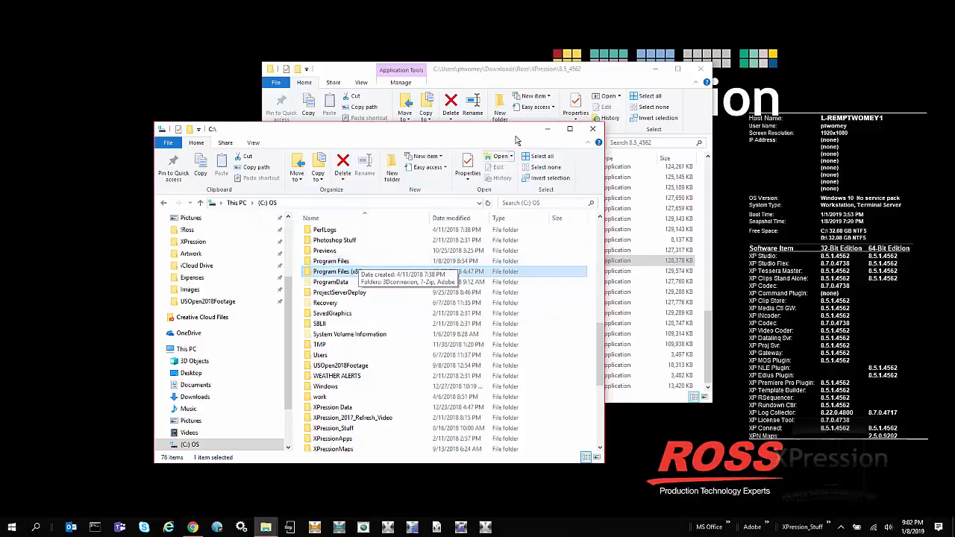
{"action": "left_click", "coordinate": [586, 73]}
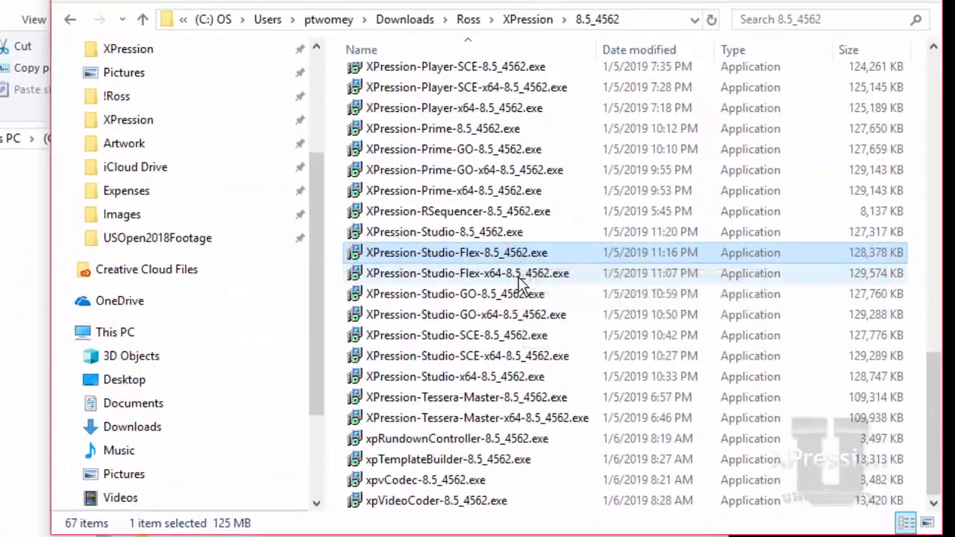
Launch the 64-bit installer in English, declining to uninstall the 32-bit version
{"action": "left_click", "coordinate": [519, 275]}
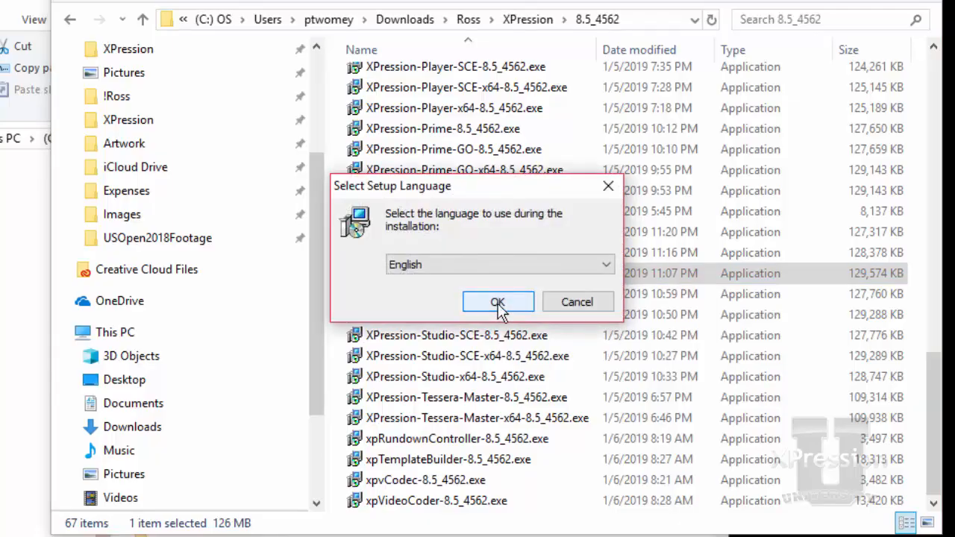
{"action": "left_click", "coordinate": [498, 303]}
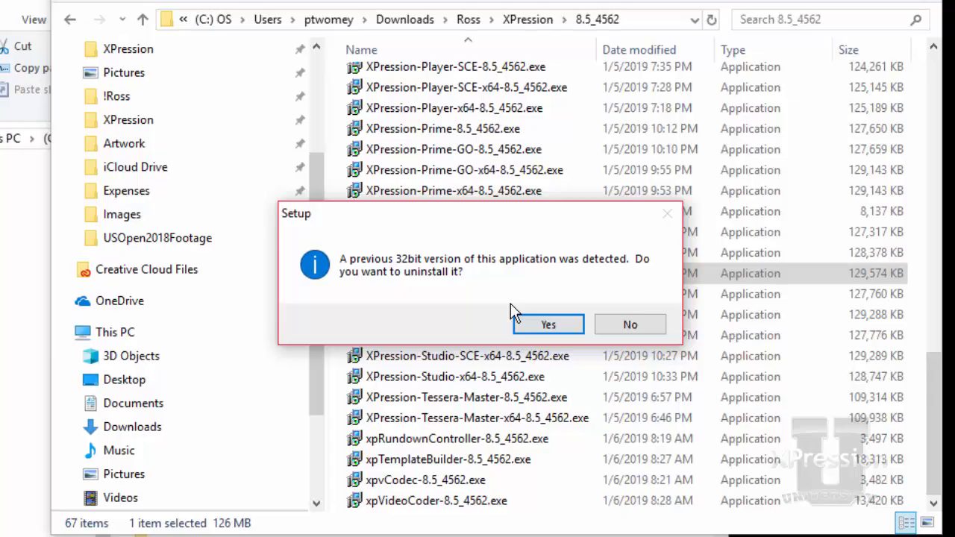
{"action": "left_click", "coordinate": [658, 326]}
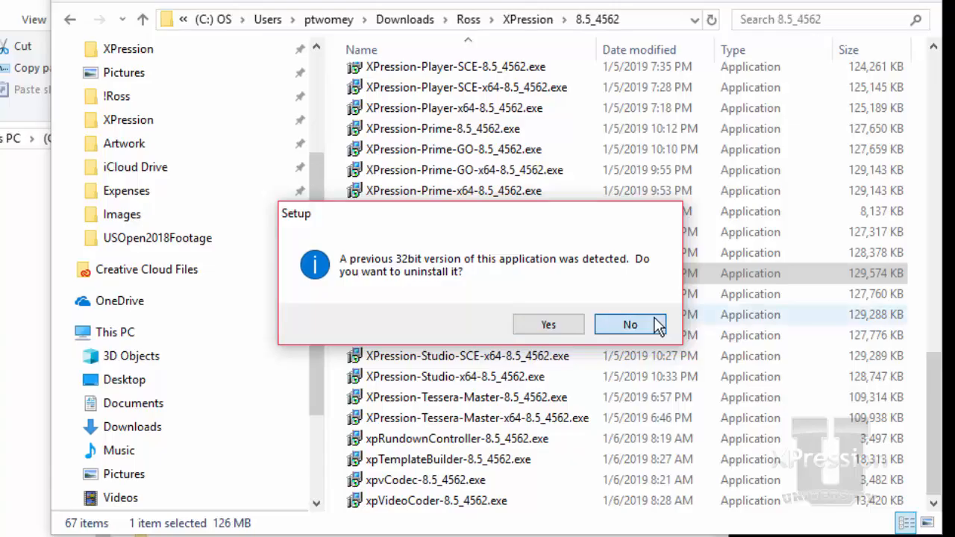
{"action": "left_click", "coordinate": [658, 325]}
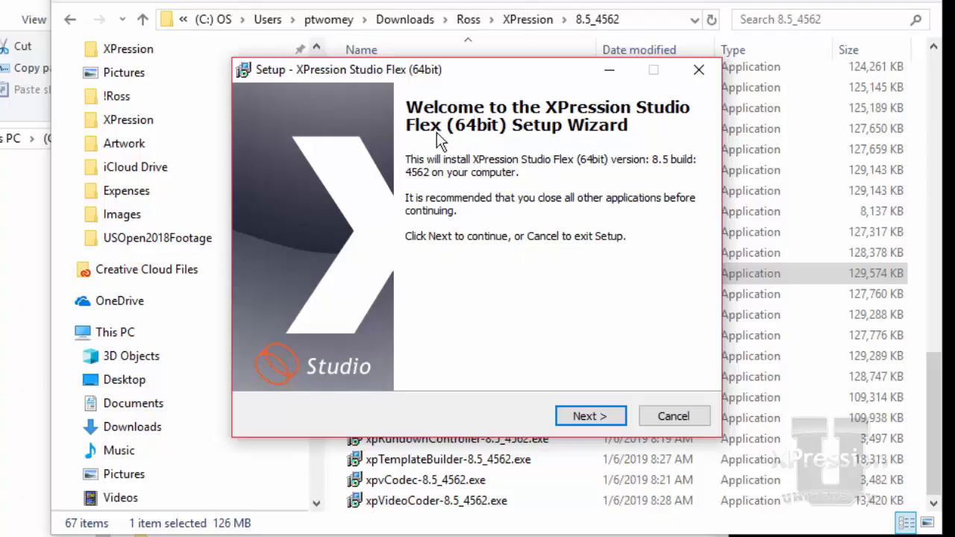
Move past the welcome page and accept the license agreement
{"action": "left_click", "coordinate": [598, 417]}
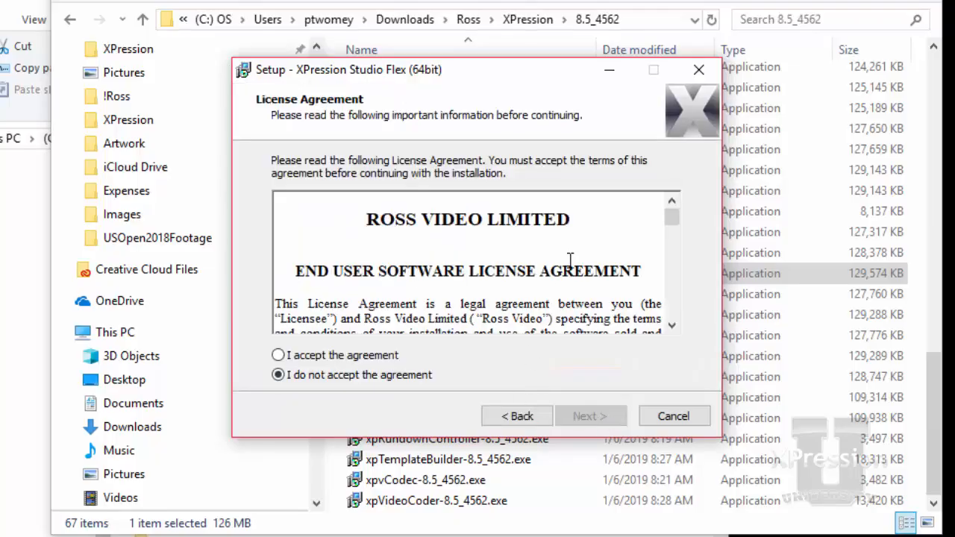
{"action": "left_click_drag", "start_coordinate": [672, 219], "coordinate": [688, 339]}
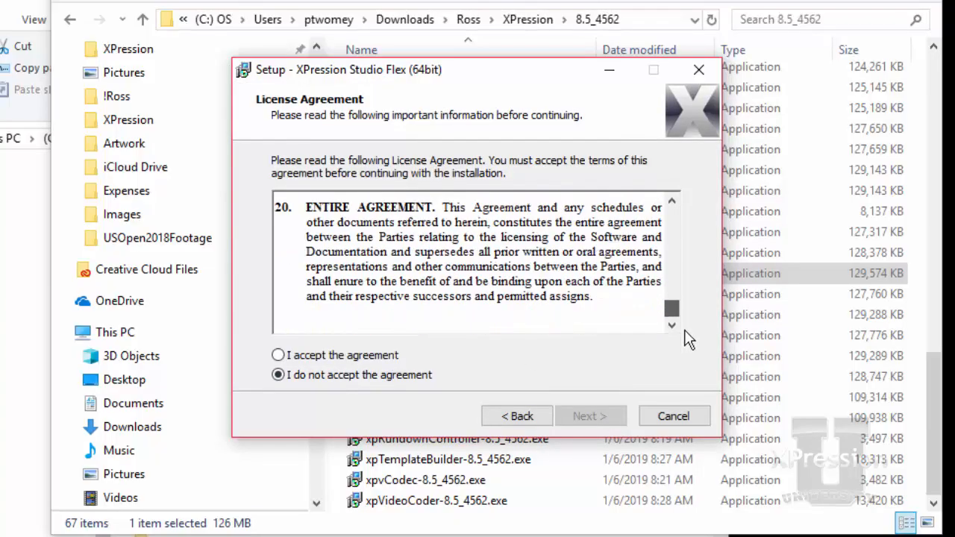
{"action": "left_click", "coordinate": [304, 357]}
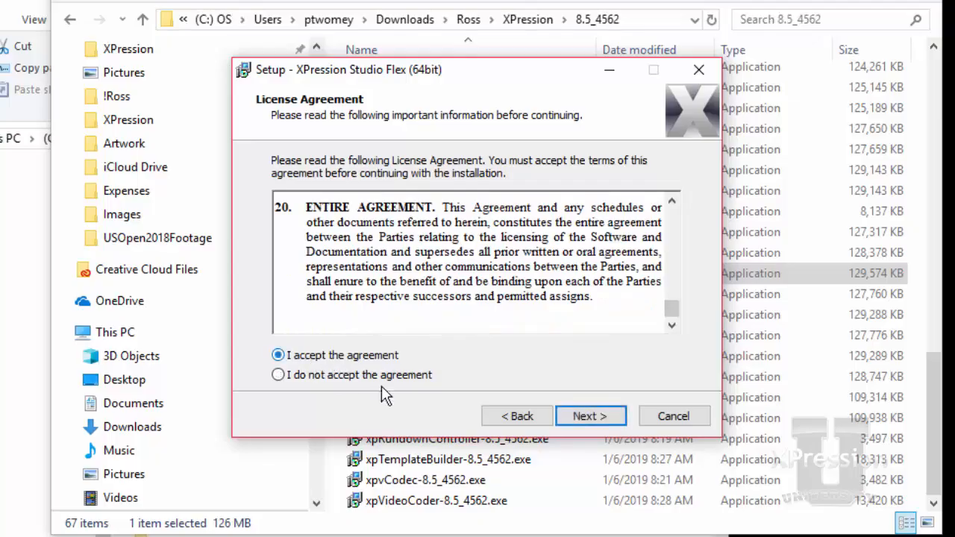
{"action": "left_click", "coordinate": [584, 422]}
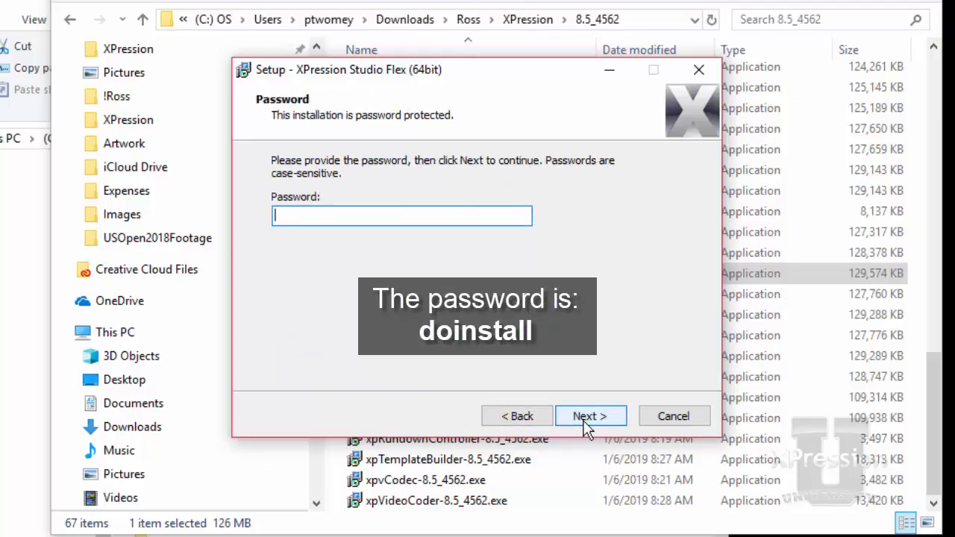
Enter the installation password, then fill in the user name and organization
{"action": "type", "text": "doinstall"}
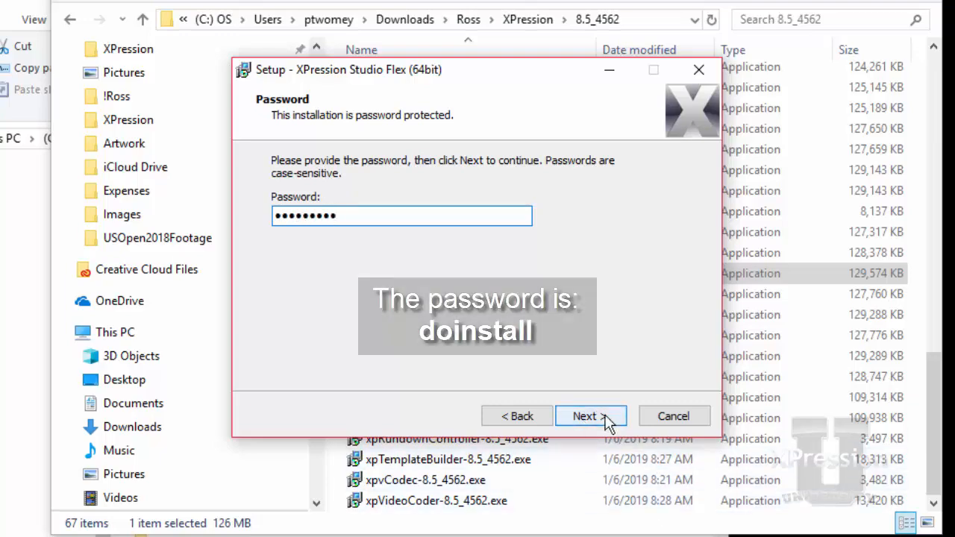
{"action": "left_click", "coordinate": [600, 420]}
{"action": "type", "text": "Patrick"}
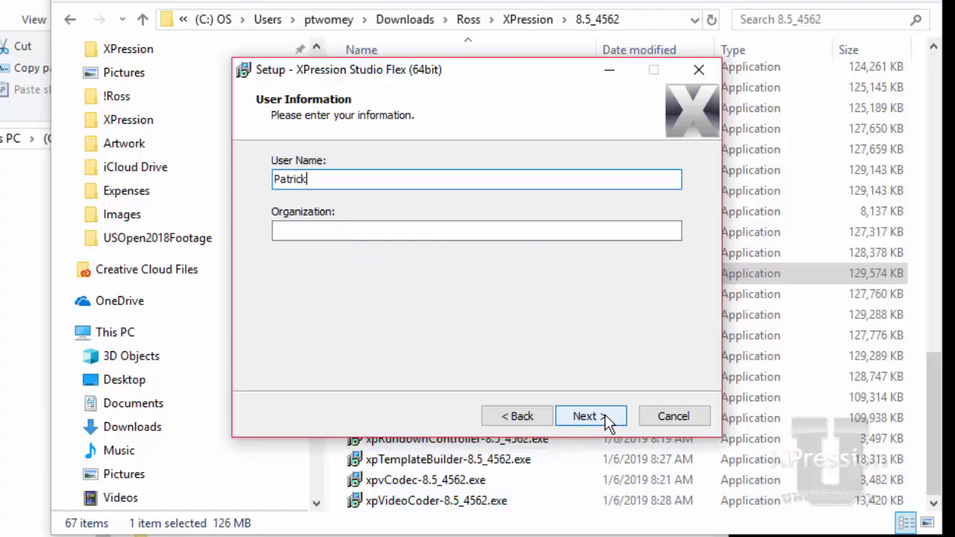
{"action": "type", "text": "Ross"}
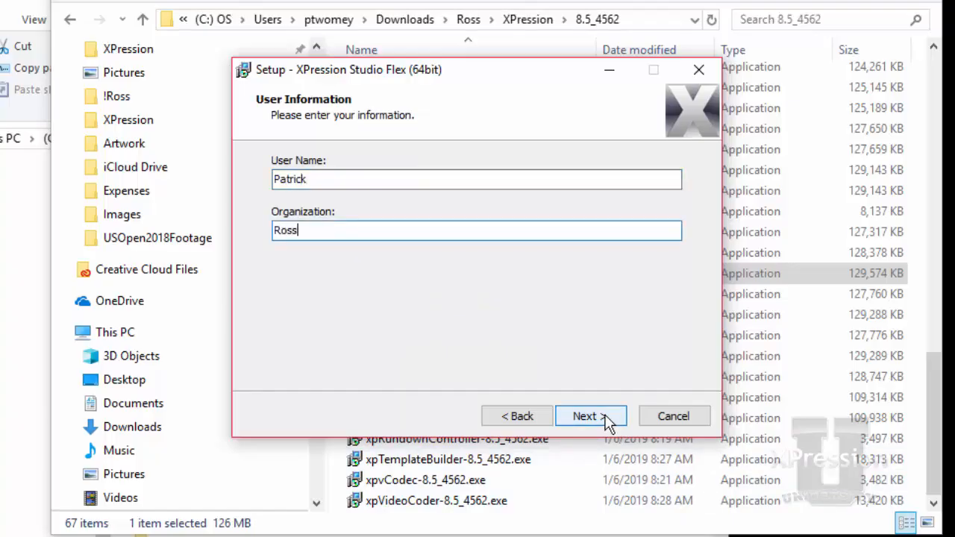
{"action": "type", "text": " Video"}
{"action": "left_click", "coordinate": [579, 412]}
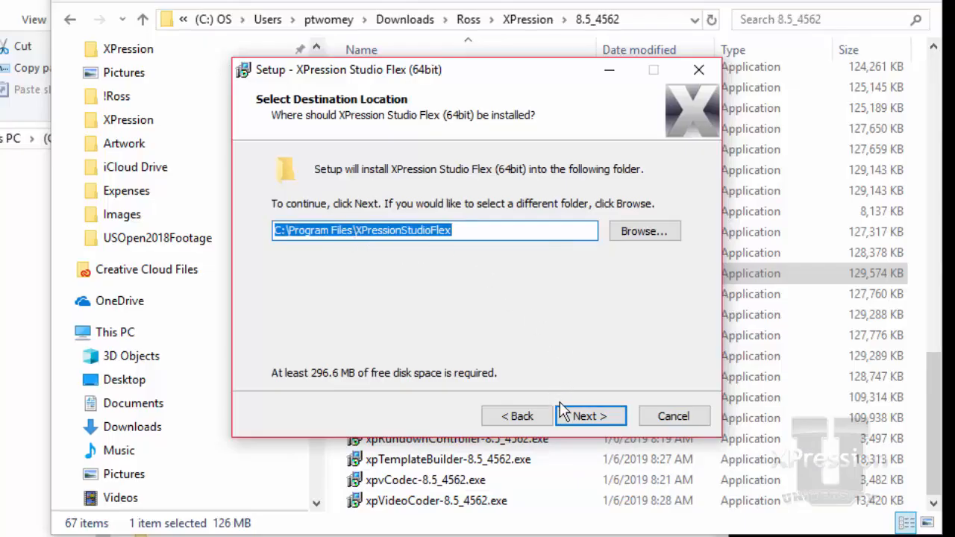
Keep the default install folder, full components, default Start Menu folder and suggested desktop shortcuts
{"action": "left_click", "coordinate": [600, 418]}
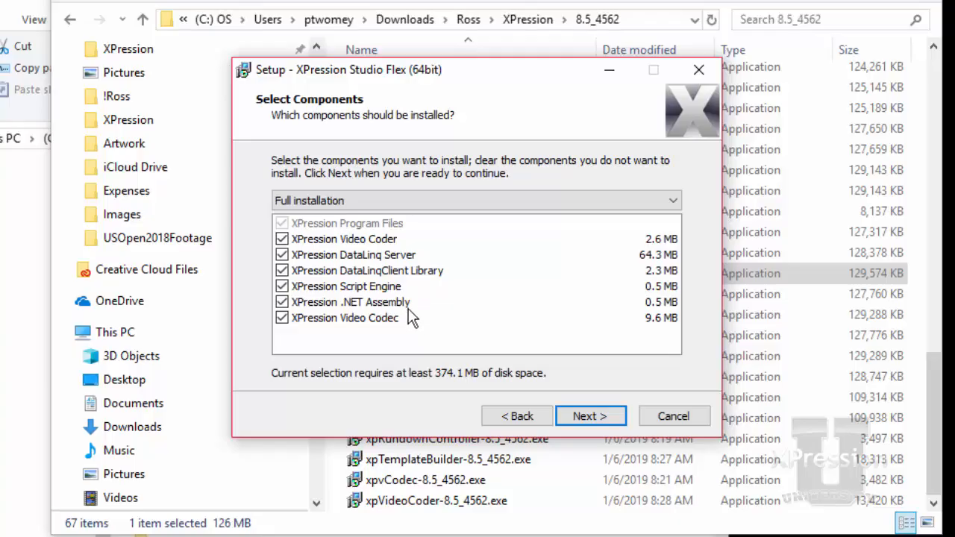
{"action": "left_click", "coordinate": [571, 419]}
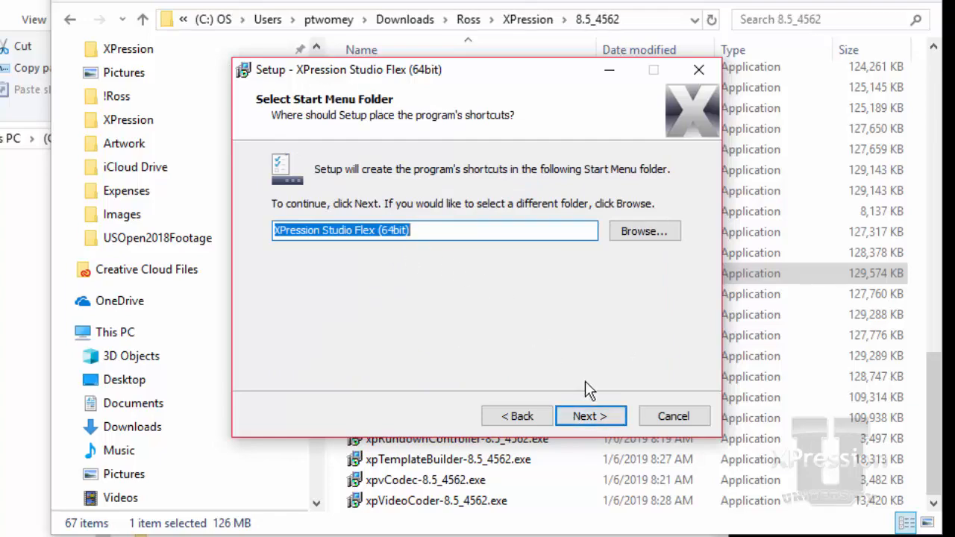
{"action": "left_click", "coordinate": [589, 416]}
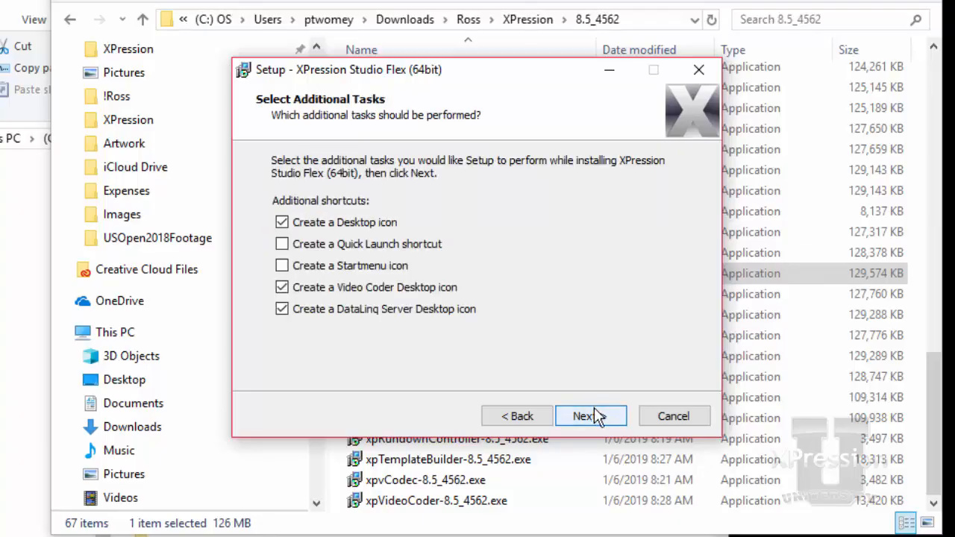
{"action": "left_click", "coordinate": [584, 420]}
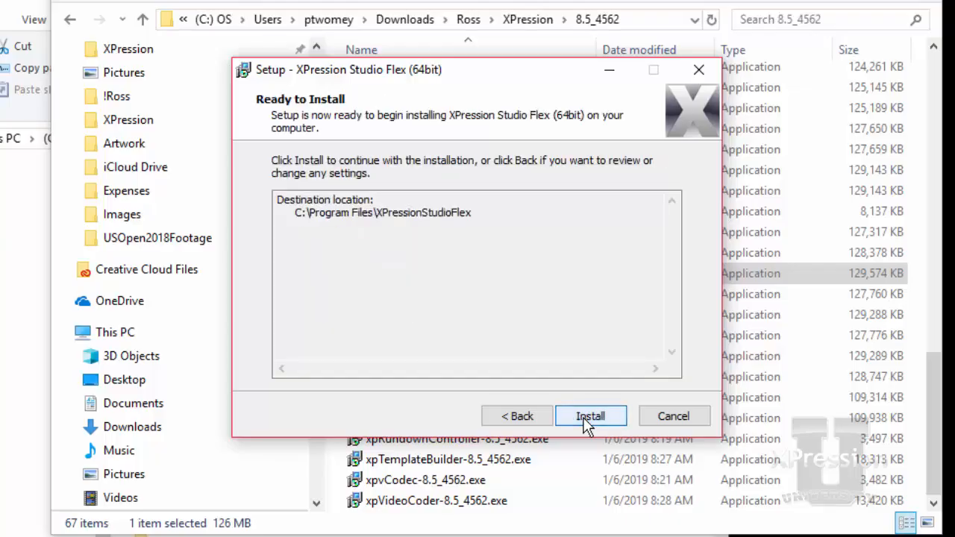
Install, copy settings from the 32-bit version, and finish with XPression Studio Flex launching
{"action": "left_click", "coordinate": [586, 418]}
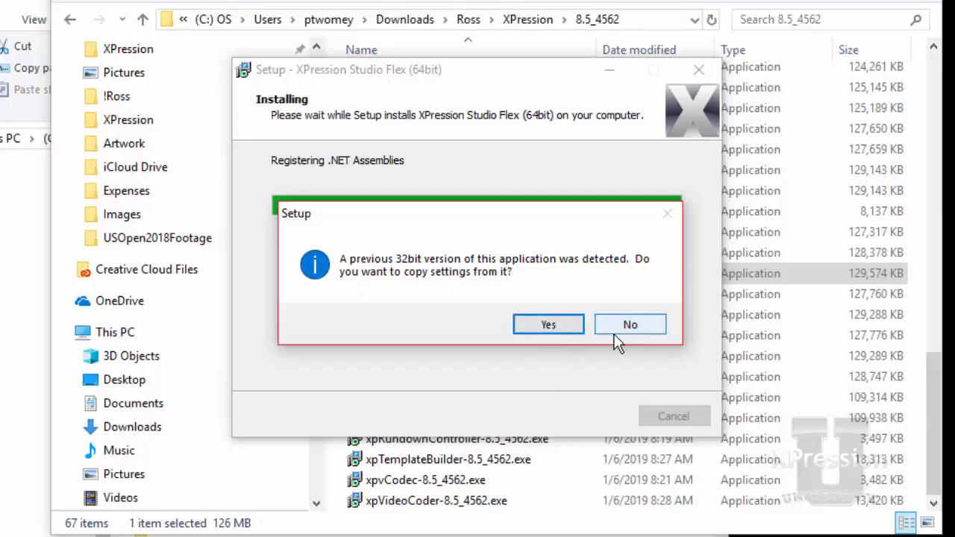
{"action": "left_click", "coordinate": [566, 331]}
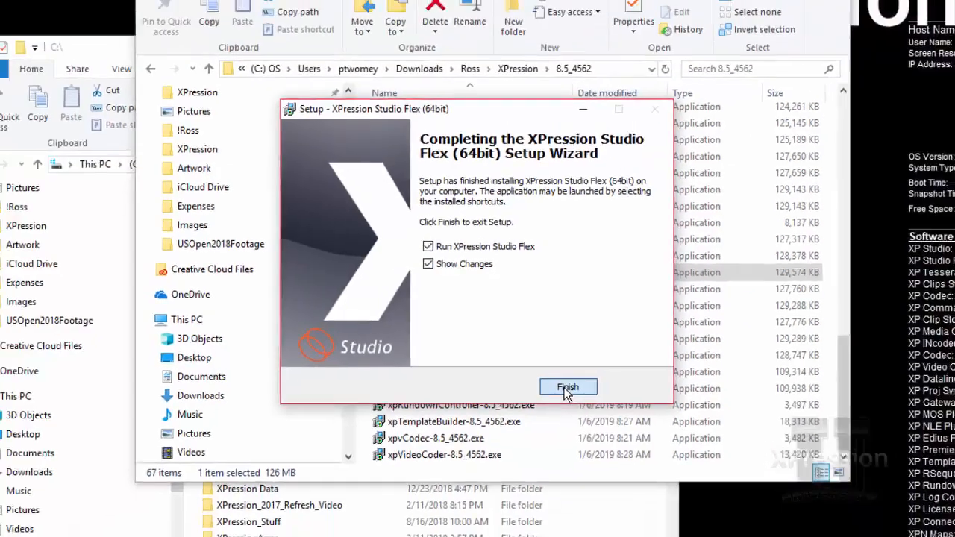
{"action": "left_click", "coordinate": [585, 416]}
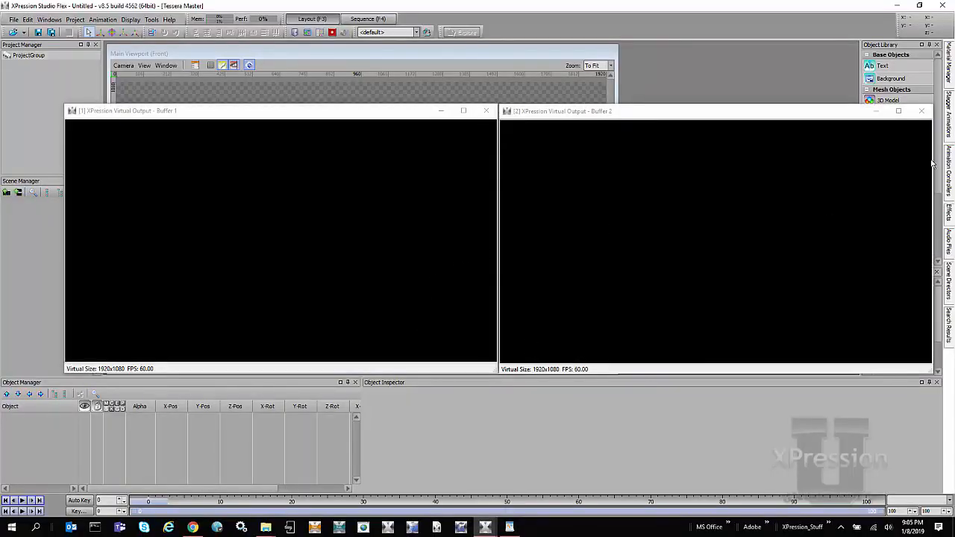
Close the Buffer 1 and Buffer 2 virtual output windows and review Edit > Hardware Setup
{"action": "left_click", "coordinate": [921, 110]}
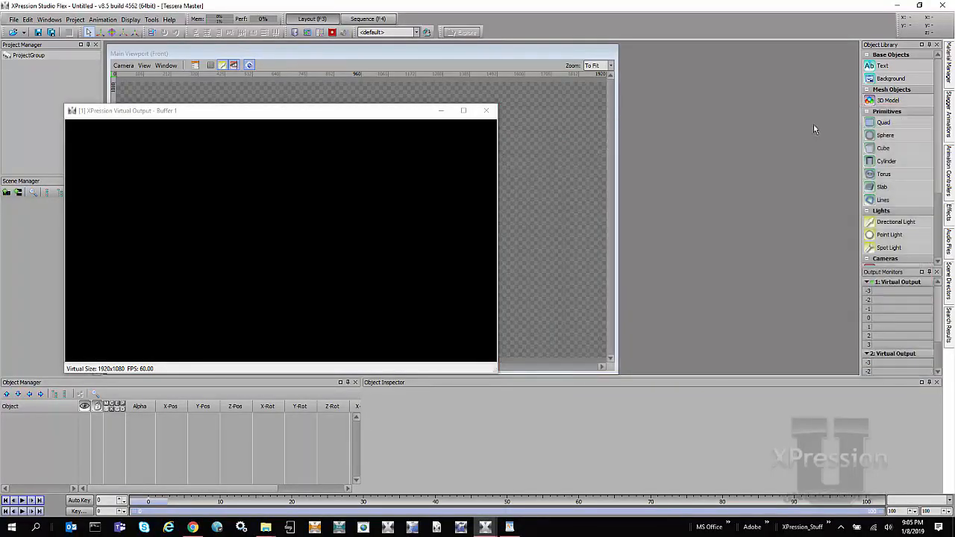
{"action": "left_click", "coordinate": [486, 111]}
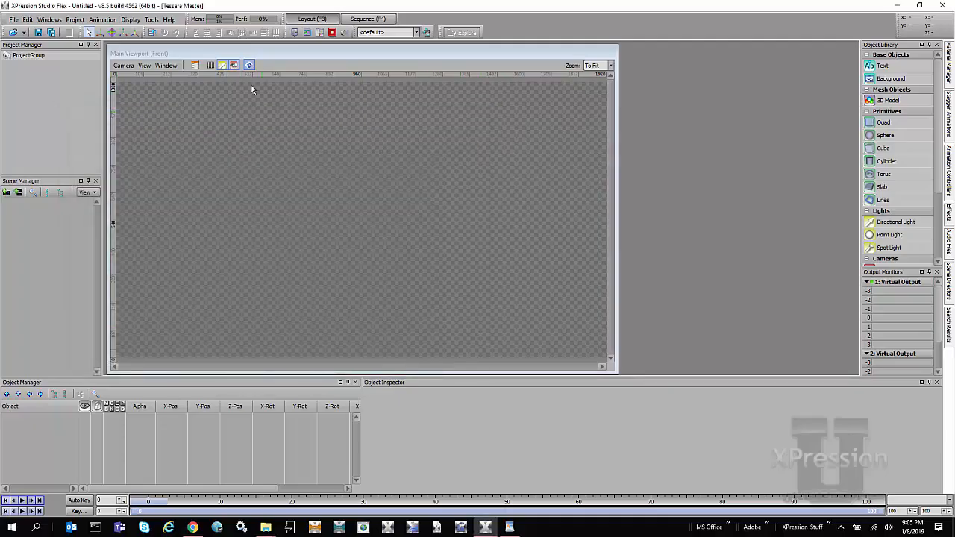
{"action": "left_click", "coordinate": [26, 19]}
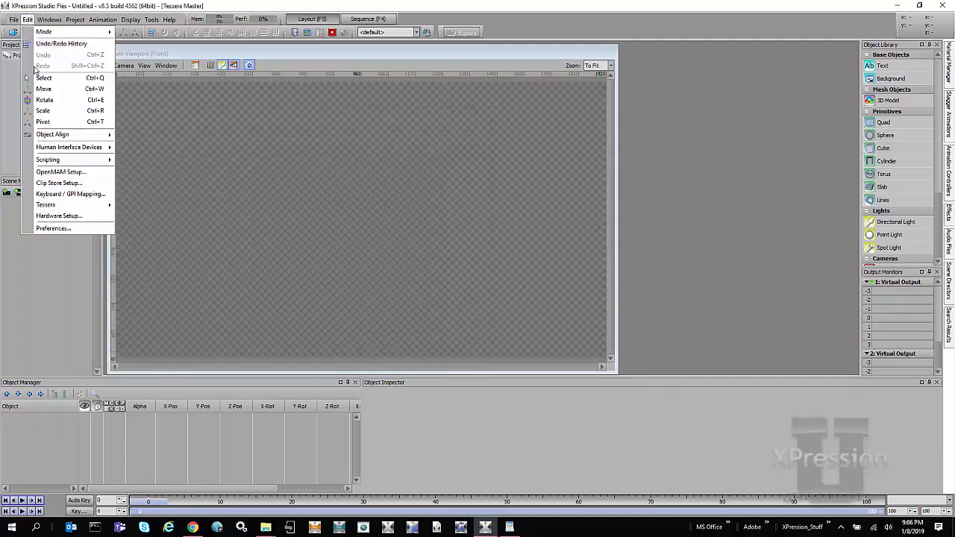
{"action": "left_click", "coordinate": [77, 217]}
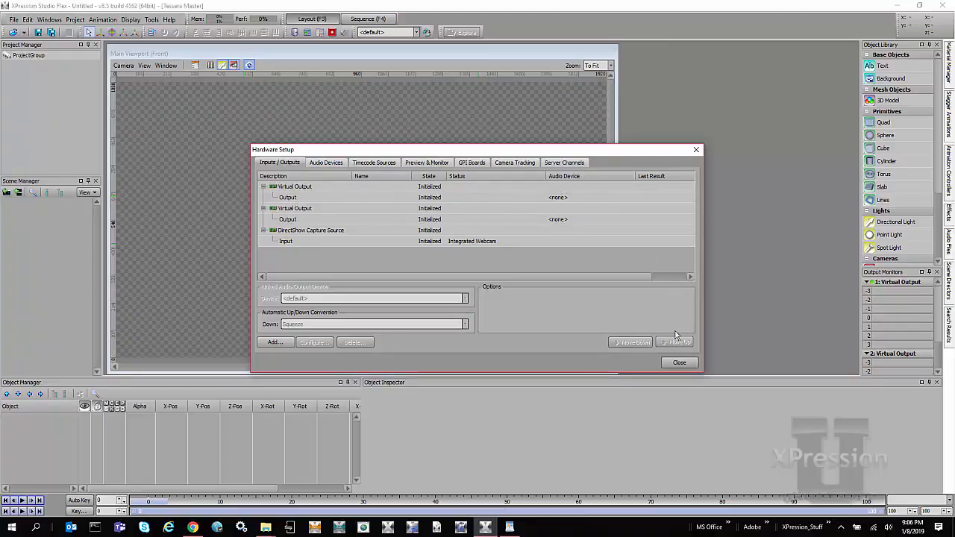
{"action": "left_click", "coordinate": [668, 365]}
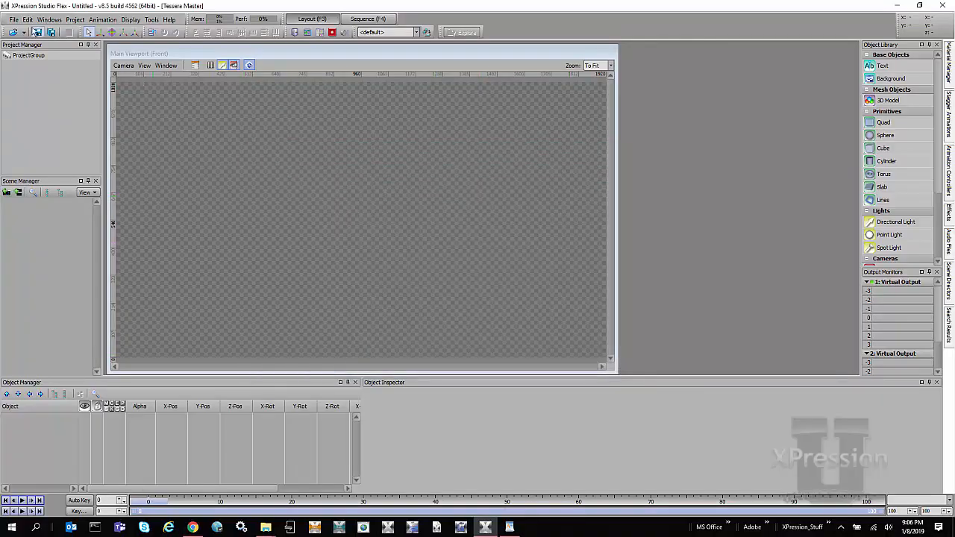
{"action": "left_click", "coordinate": [28, 19]}
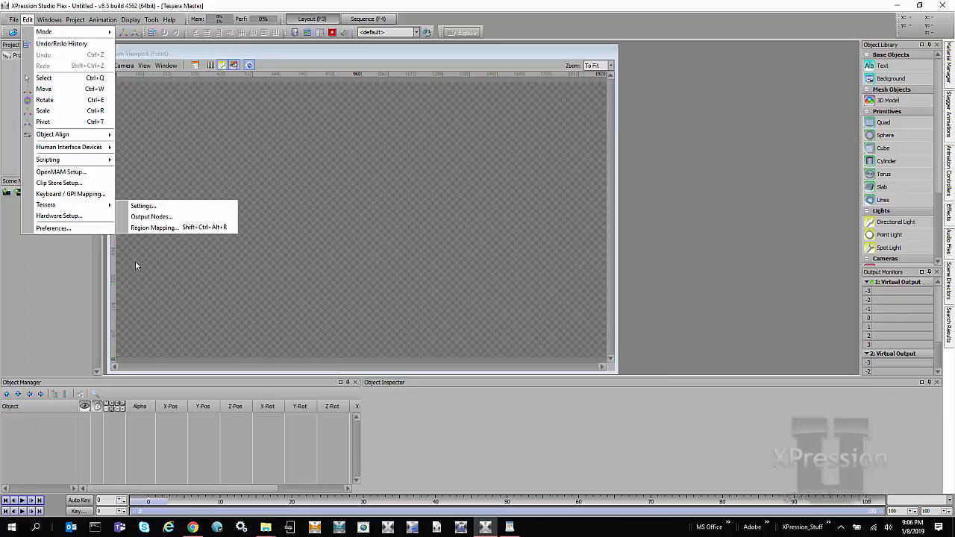
Show the Hardware Renderer preferences: NVIDIA GeForce GTX 1050 with 8x CSAA High Quality
{"action": "left_click", "coordinate": [95, 228]}
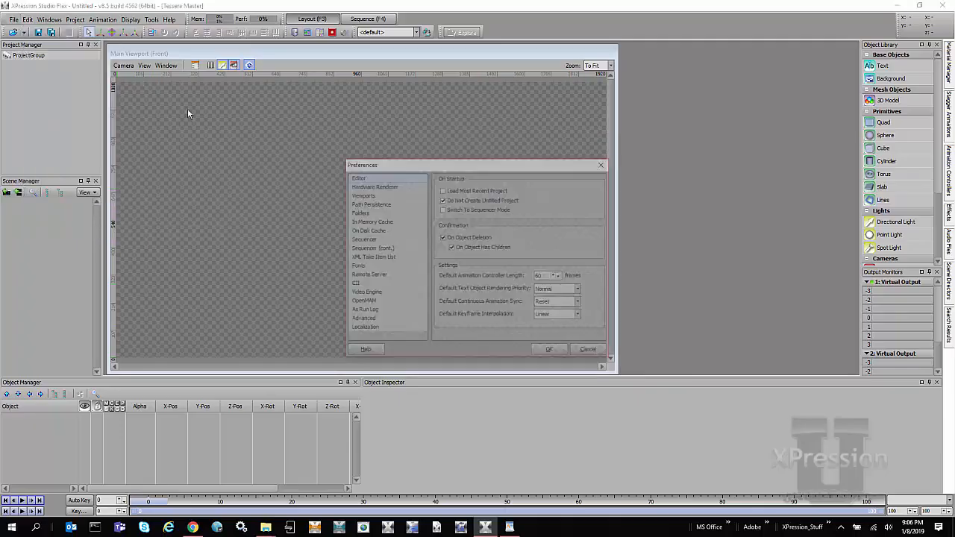
{"action": "left_click", "coordinate": [393, 186]}
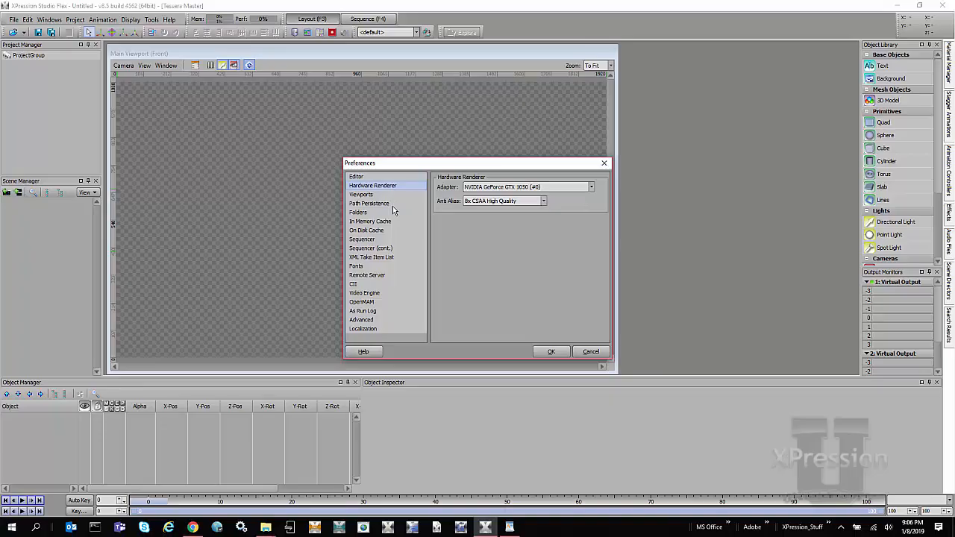